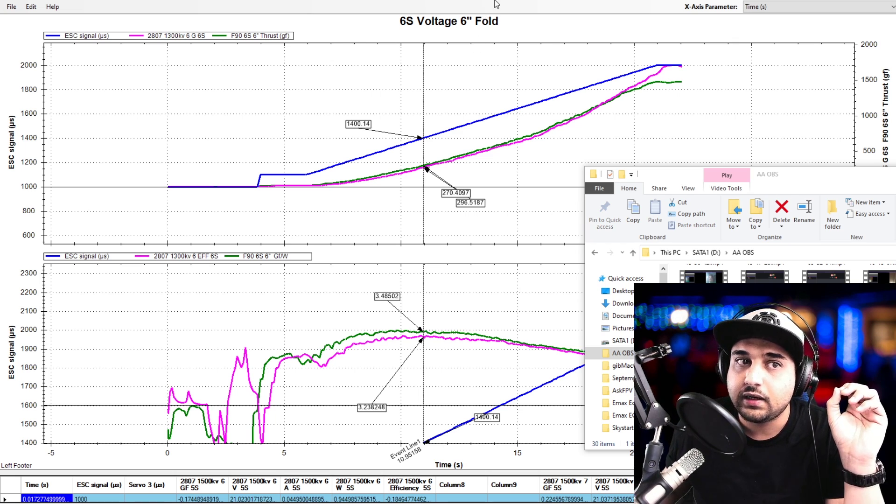
Bring the 6S Voltage 6" Fold chart in front of File Explorer and zoom into the plot
{"action": "left_click", "coordinate": [516, 28]}
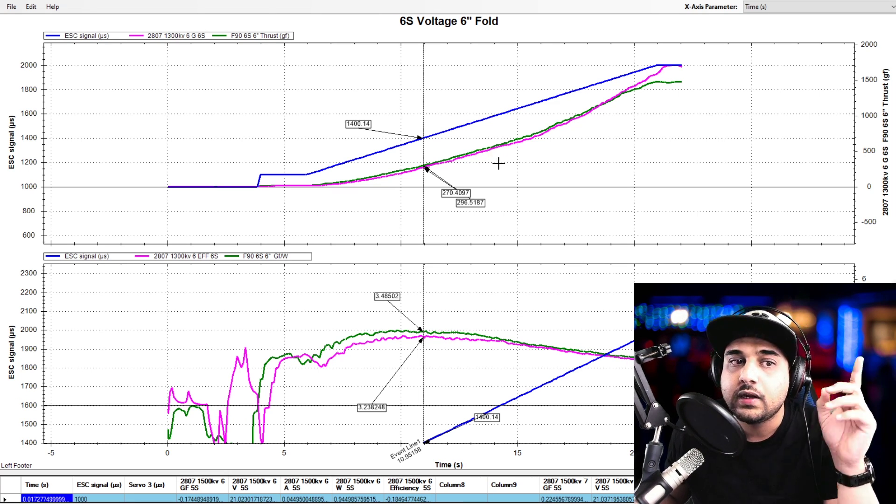
{"action": "scroll", "coordinate": [396, 202], "scroll_direction": "up", "scroll_amount": 1}
{"action": "scroll", "coordinate": [522, 196], "scroll_direction": "up", "scroll_amount": 1}
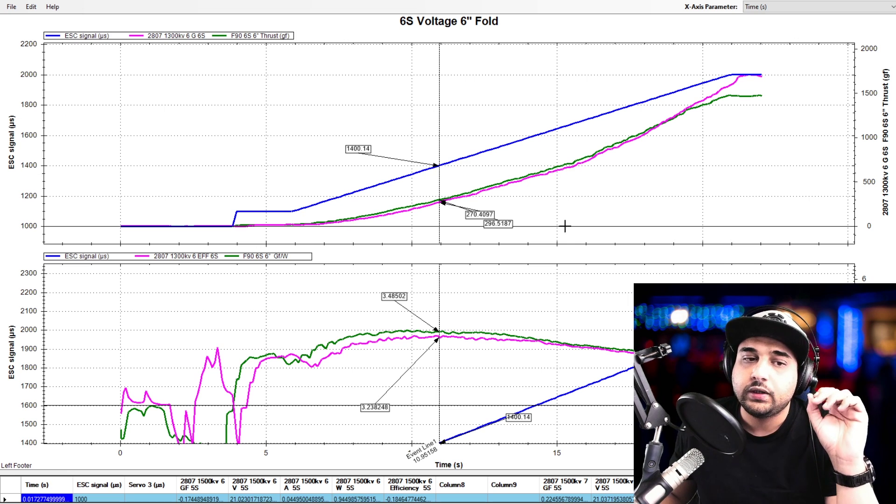
Place the event line at about 14.28 s, reading 1600.434 ESC and 594.3295 / 568.4232 gf thrust
{"action": "left_click_drag", "start_coordinate": [439, 356], "coordinate": [479, 343]}
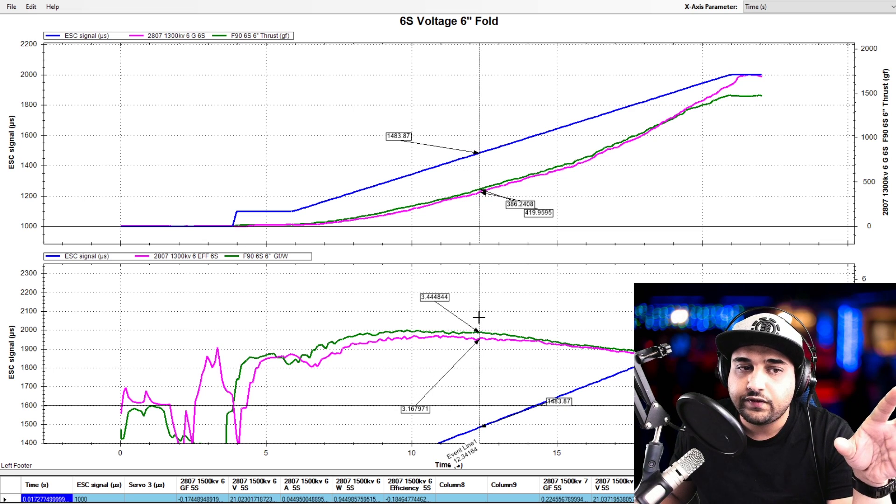
{"action": "left_click_drag", "start_coordinate": [480, 316], "coordinate": [524, 308]}
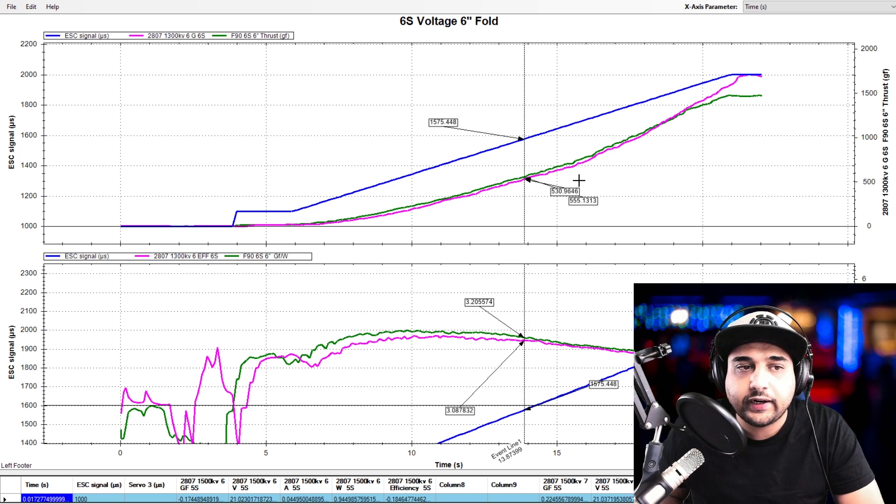
{"action": "left_click", "coordinate": [535, 177]}
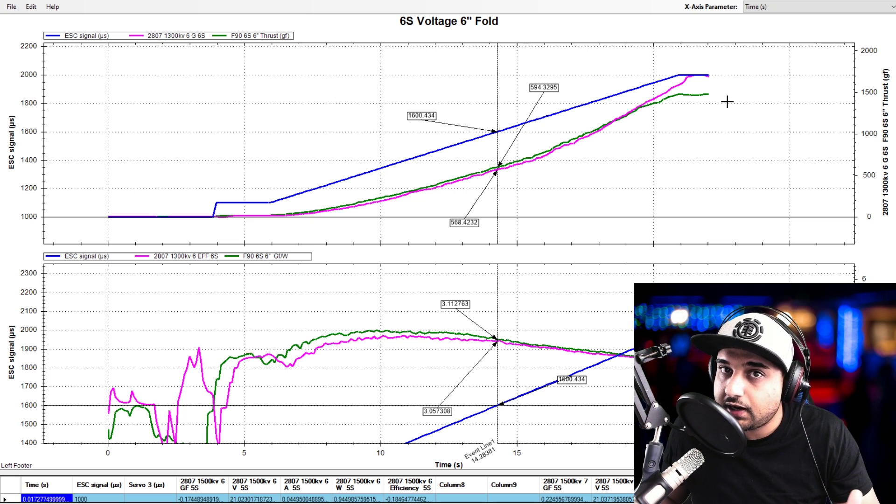
Park the 594.3295 thrust label left of the curves and set the event line to 13.66 s
{"action": "scroll", "coordinate": [518, 187], "scroll_direction": "up", "scroll_amount": 1}
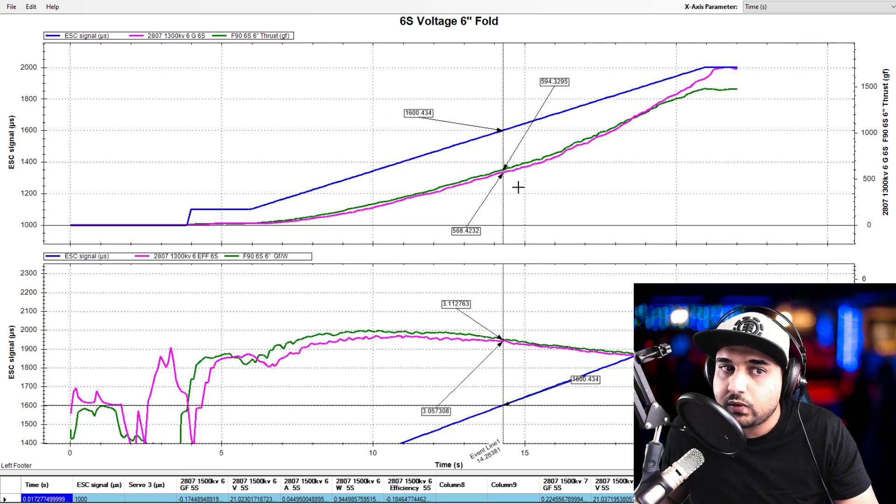
{"action": "scroll", "coordinate": [518, 187], "scroll_direction": "up", "scroll_amount": 5}
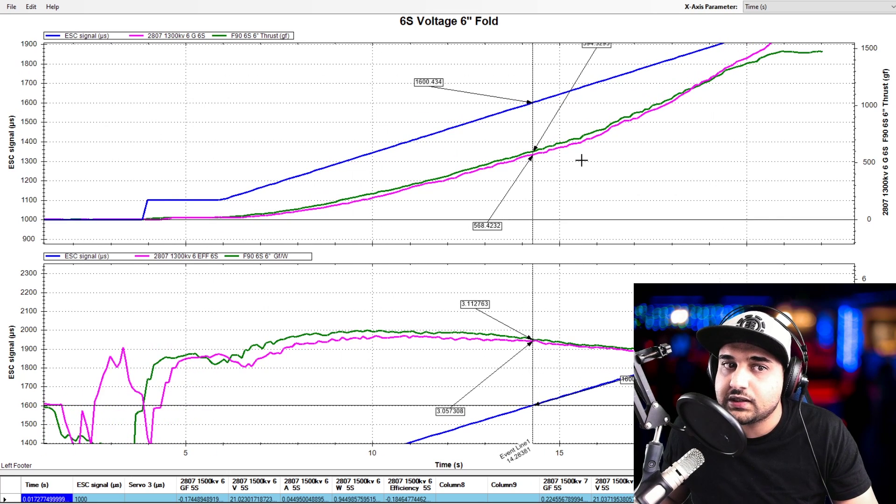
{"action": "left_click_drag", "start_coordinate": [580, 156], "coordinate": [568, 184]}
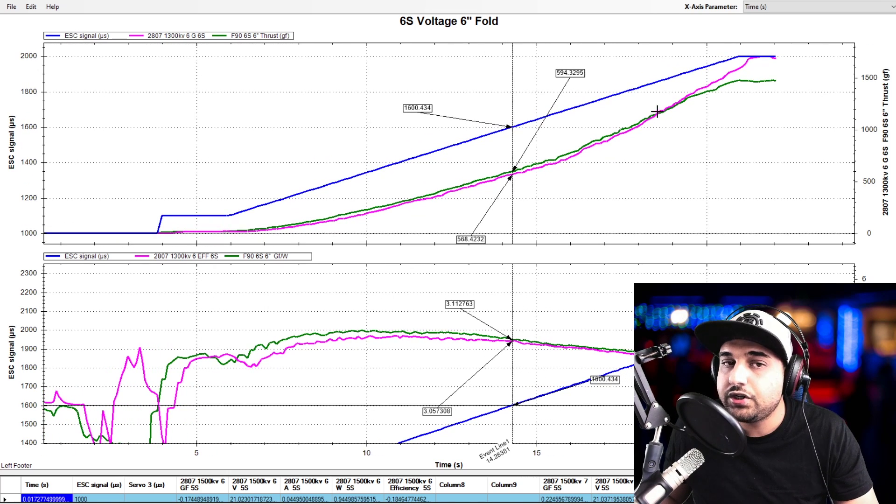
{"action": "mouse_move", "coordinate": [567, 79]}
{"action": "left_mouse_down"}
{"action": "mouse_move", "coordinate": [564, 98]}
{"action": "mouse_move", "coordinate": [536, 127]}
{"action": "left_mouse_up"}
{"action": "left_click_drag", "start_coordinate": [471, 239], "coordinate": [573, 202]}
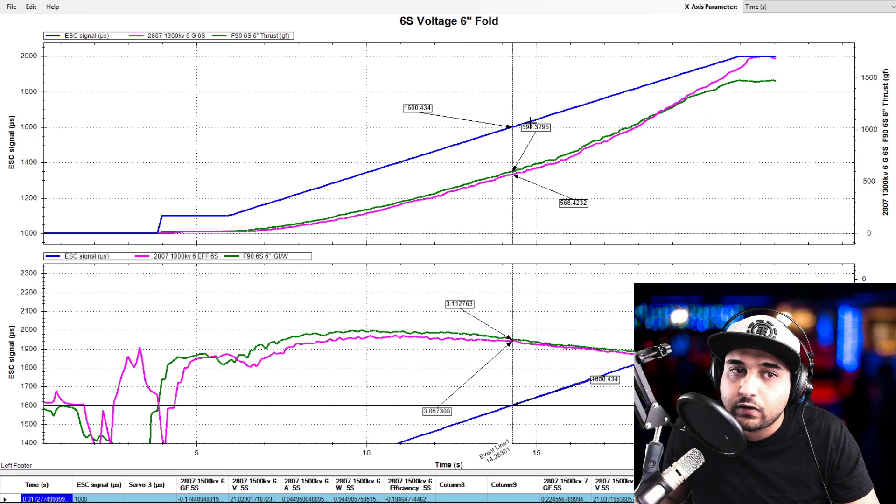
{"action": "left_click_drag", "start_coordinate": [531, 122], "coordinate": [473, 150]}
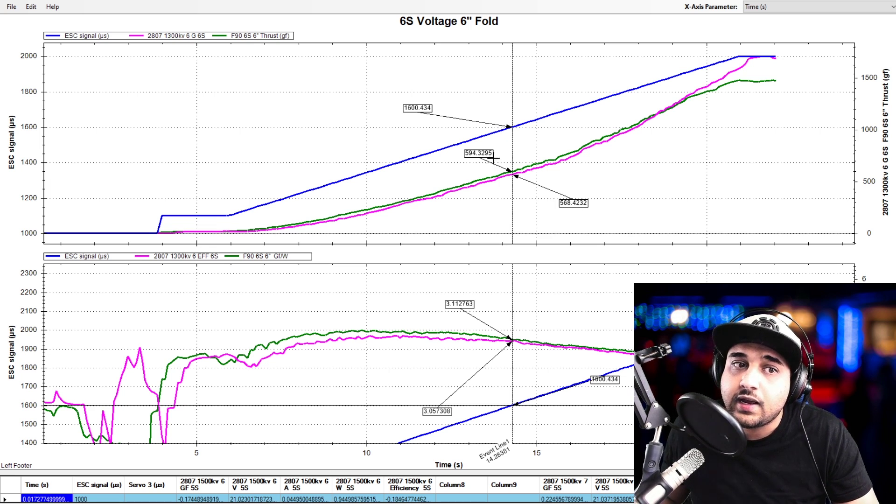
{"action": "left_click_drag", "start_coordinate": [513, 146], "coordinate": [470, 160]}
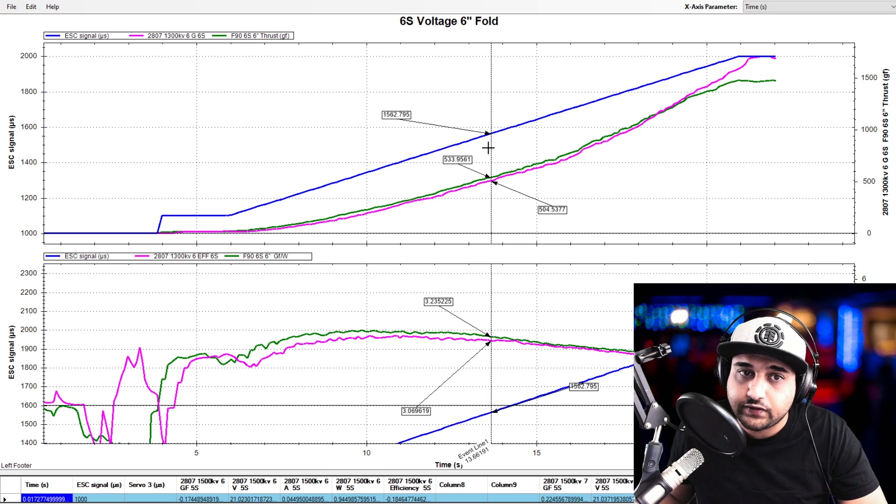
Fine-tune the event line near full throttle, reading 1990.441 µs and thrusts 1463.139 and 1566.402 gf
{"action": "left_click_drag", "start_coordinate": [492, 141], "coordinate": [634, 94]}
{"action": "scroll", "coordinate": [685, 116], "scroll_direction": "down", "scroll_amount": 2}
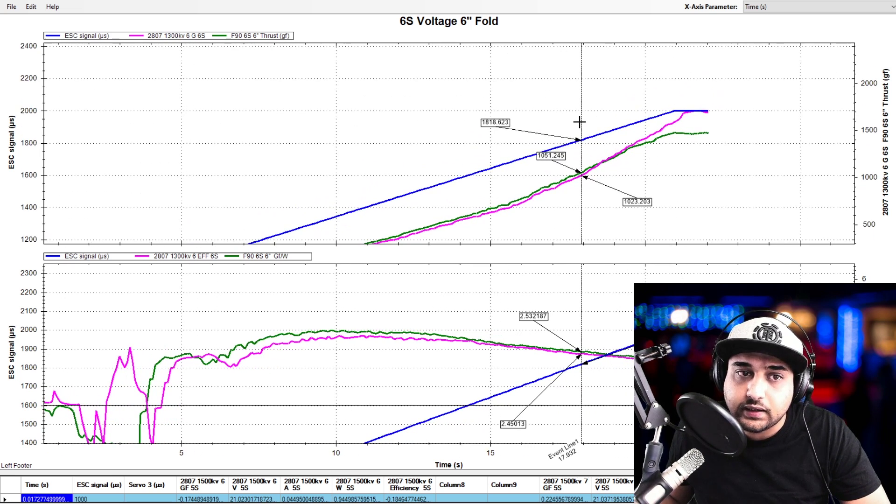
{"action": "left_click_drag", "start_coordinate": [581, 122], "coordinate": [685, 84]}
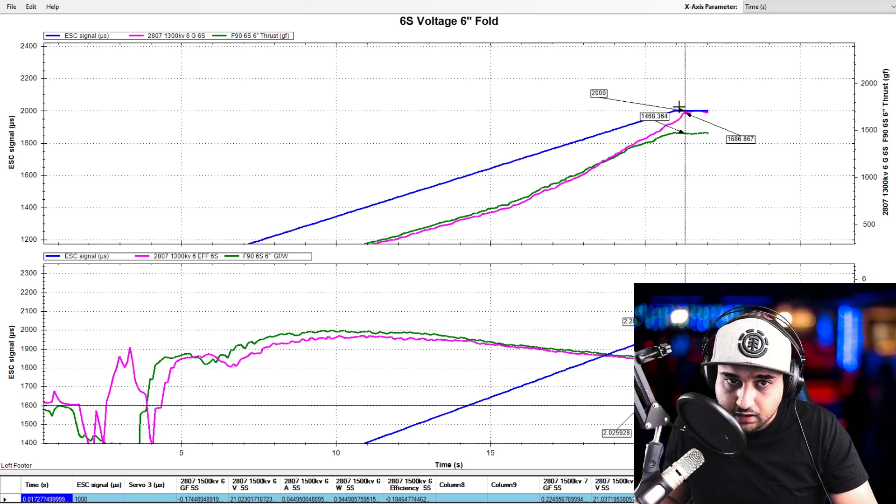
{"action": "left_click_drag", "start_coordinate": [685, 99], "coordinate": [657, 115]}
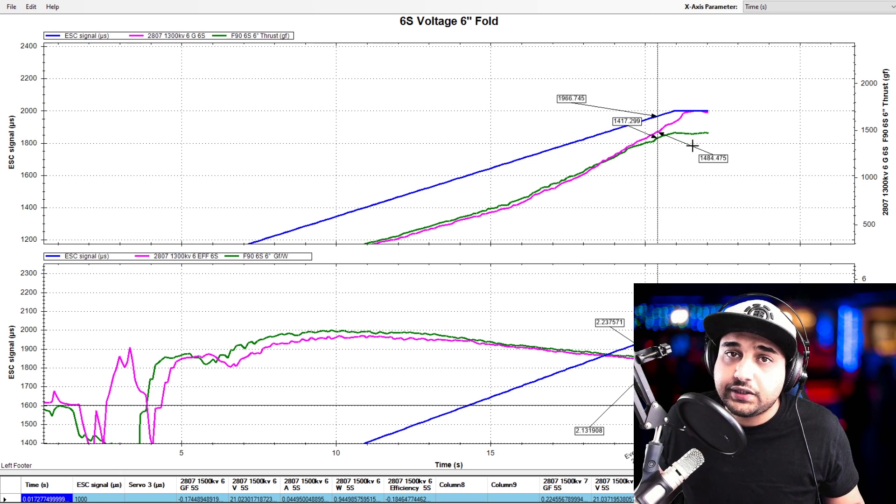
{"action": "mouse_move", "coordinate": [657, 91]}
{"action": "left_mouse_down"}
{"action": "mouse_move", "coordinate": [692, 94]}
{"action": "mouse_move", "coordinate": [667, 92]}
{"action": "left_mouse_up"}
Zoom out, pan the 6-inch plots past 0 s, and set the event line at about 12.4 s
{"action": "scroll", "coordinate": [716, 124], "scroll_direction": "down", "scroll_amount": 2}
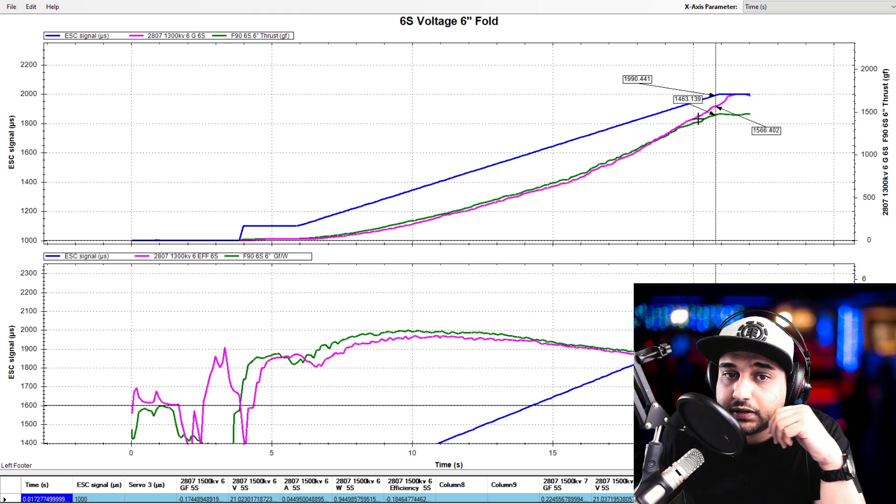
{"action": "scroll", "coordinate": [490, 362], "scroll_direction": "down", "scroll_amount": 1}
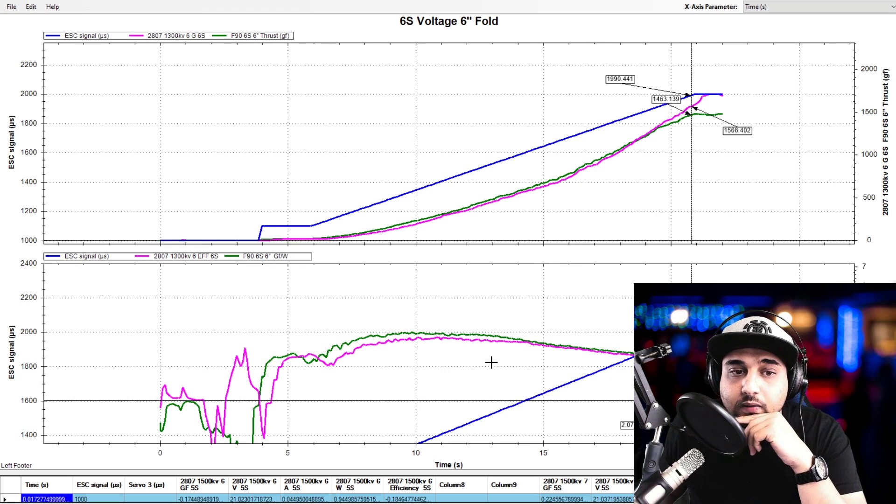
{"action": "left_click_drag", "start_coordinate": [490, 362], "coordinate": [583, 346]}
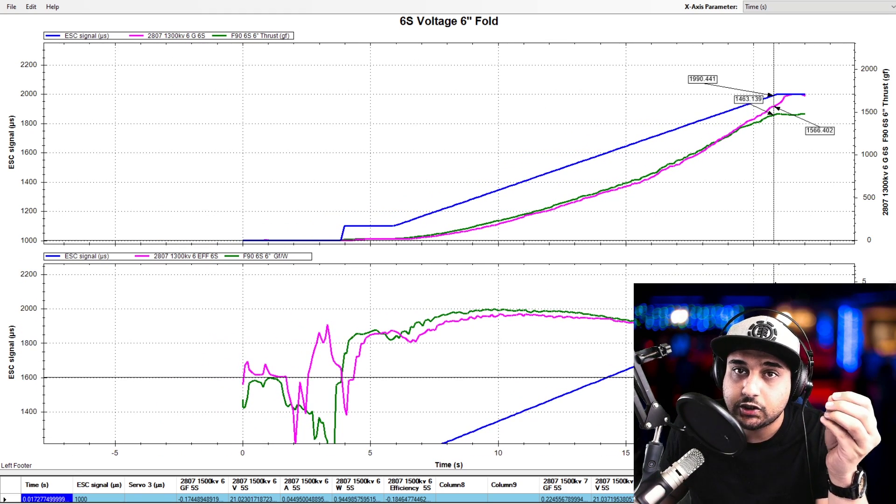
{"action": "left_click_drag", "start_coordinate": [774, 303], "coordinate": [637, 282]}
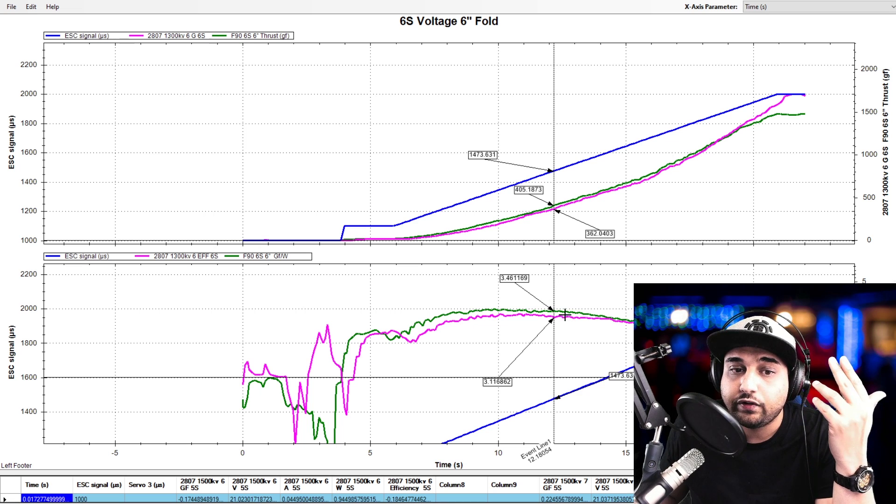
{"action": "mouse_move", "coordinate": [551, 289]}
{"action": "left_mouse_down"}
{"action": "mouse_move", "coordinate": [651, 289]}
{"action": "mouse_move", "coordinate": [480, 293]}
{"action": "mouse_move", "coordinate": [560, 289]}
{"action": "left_mouse_up"}
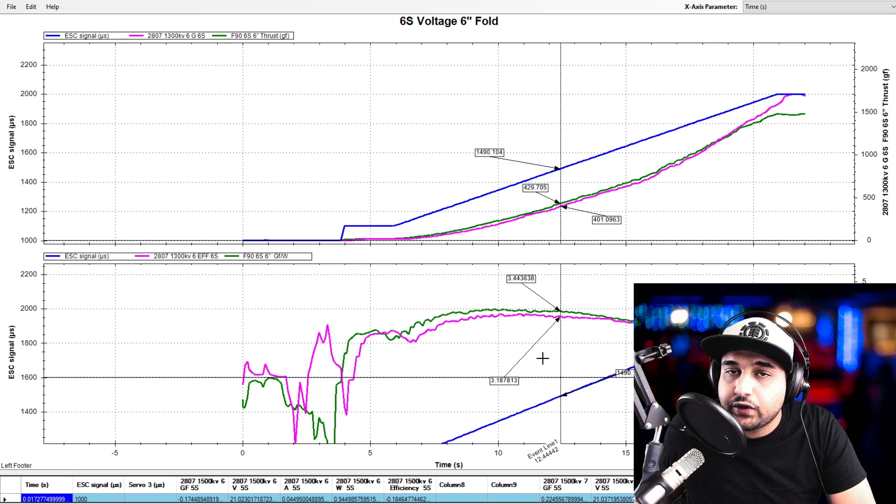
{"action": "left_click", "coordinate": [564, 352]}
{"action": "left_click_drag", "start_coordinate": [564, 353], "coordinate": [559, 352]}
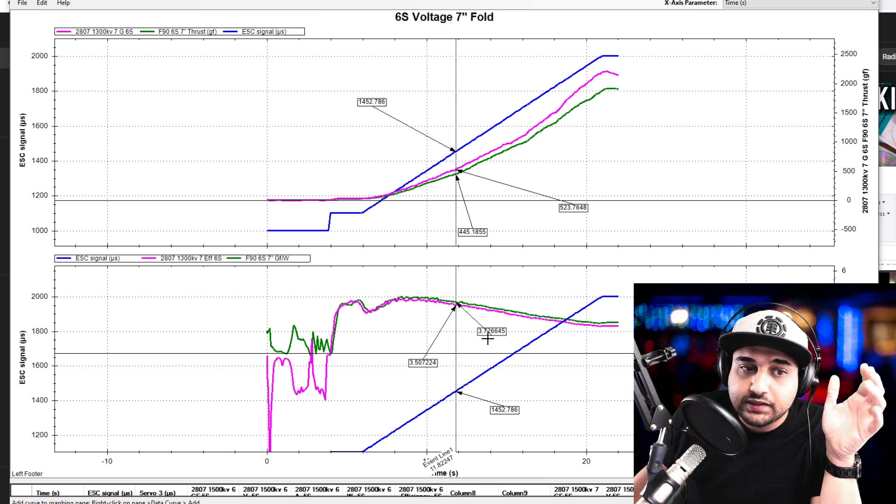
Zoom the 7-inch plots and move the event line to 14.85 s, reading 842.3663 and 950.717 gf
{"action": "scroll", "coordinate": [440, 208], "scroll_direction": "up", "scroll_amount": 2}
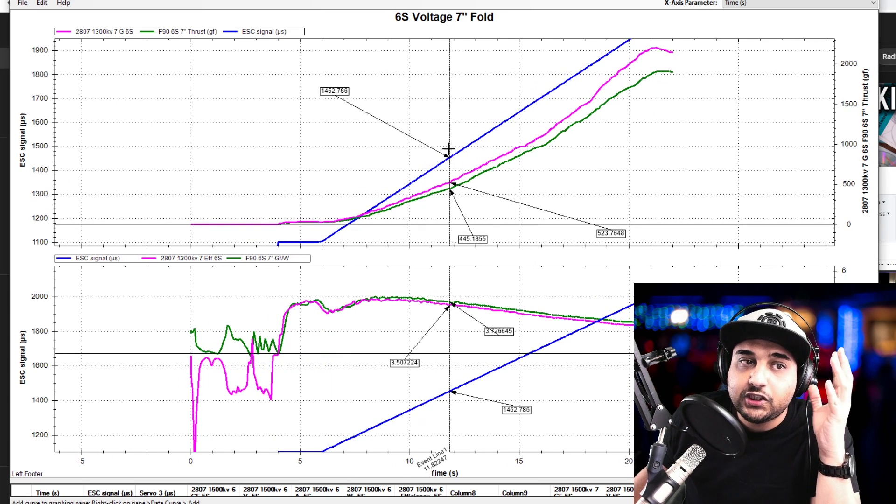
{"action": "left_click_drag", "start_coordinate": [450, 150], "coordinate": [517, 156]}
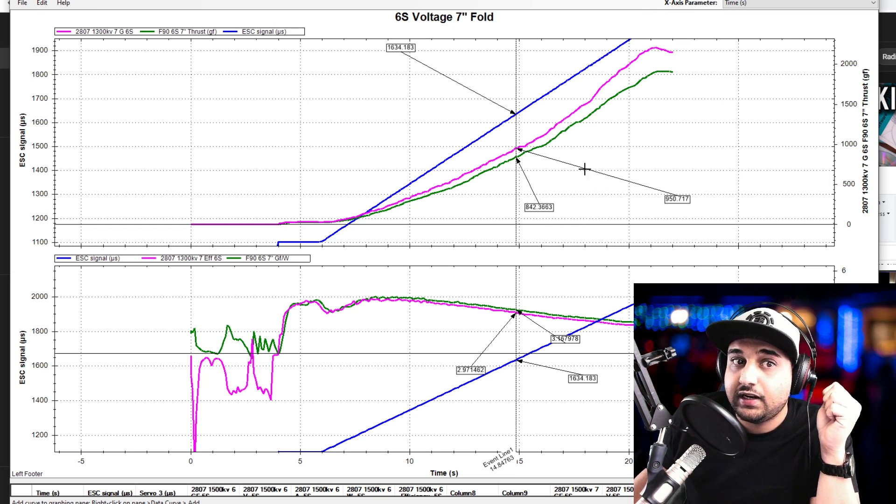
Move the event line back to 12.16 s, reading 1472.61 µs and 487.1408 / 568.5411 gf thrust
{"action": "scroll", "coordinate": [509, 164], "scroll_direction": "up", "scroll_amount": 2}
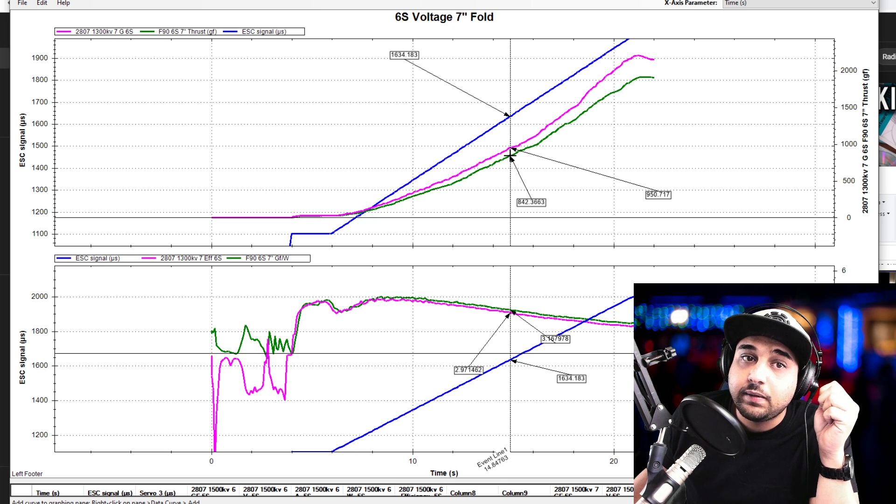
{"action": "left_click_drag", "start_coordinate": [512, 152], "coordinate": [444, 167]}
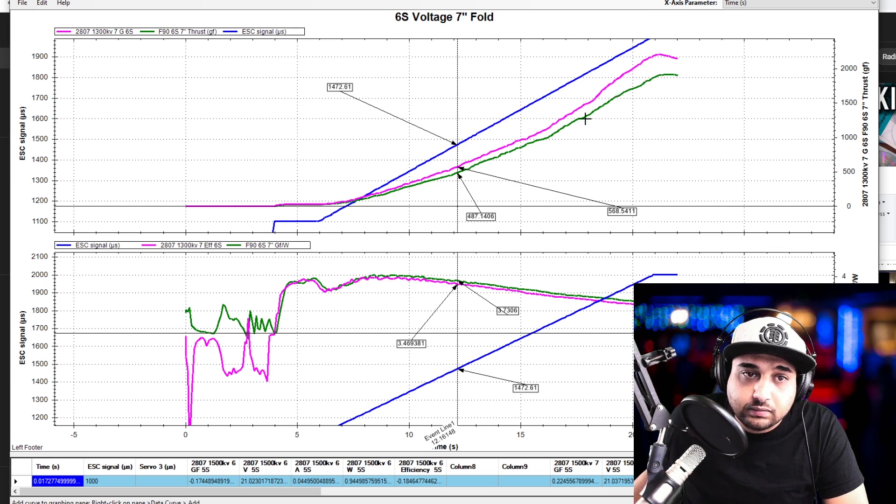
Move the event line to the full-throttle peak to compare both motors' maximum thrust
{"action": "left_click_drag", "start_coordinate": [543, 172], "coordinate": [574, 183]}
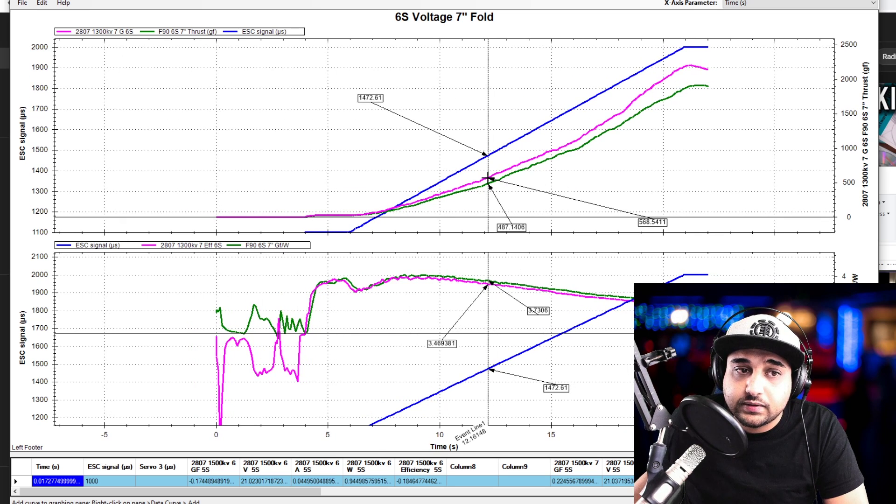
{"action": "left_click_drag", "start_coordinate": [490, 174], "coordinate": [690, 130]}
{"action": "left_click_drag", "start_coordinate": [767, 169], "coordinate": [752, 192]}
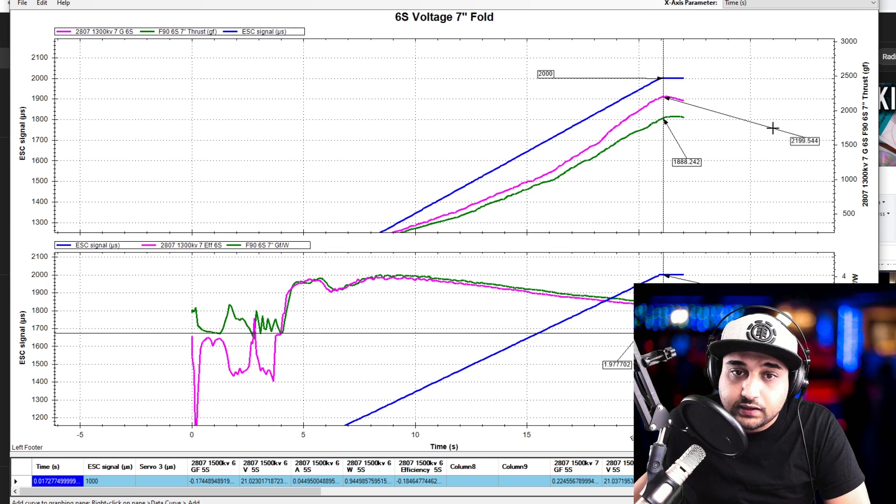
Re-centre the view and bring the event line back to 16.24 s, reading 1002.946 and 1132.594 gf
{"action": "scroll", "coordinate": [616, 179], "scroll_direction": "down", "scroll_amount": 1}
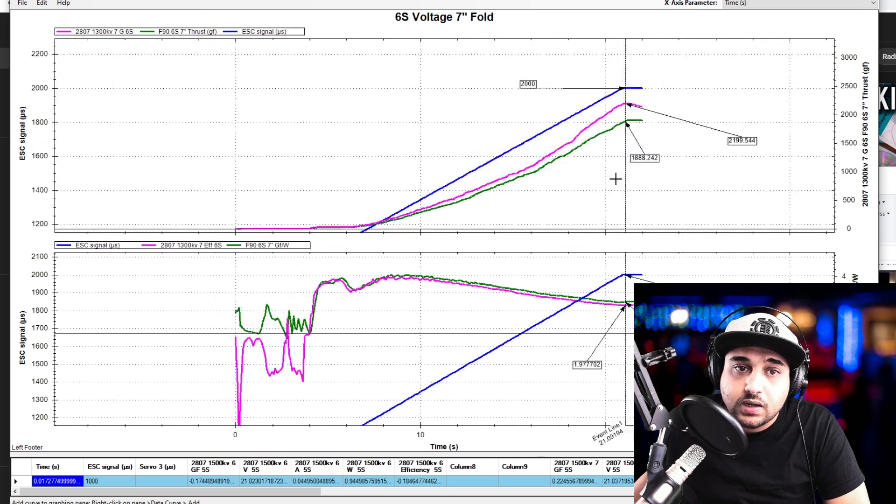
{"action": "left_click_drag", "start_coordinate": [616, 179], "coordinate": [642, 173]}
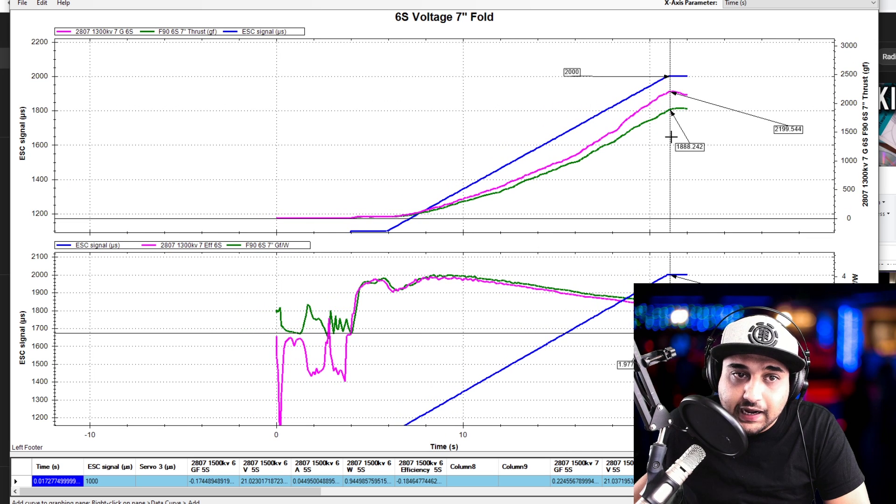
{"action": "left_click", "coordinate": [659, 151]}
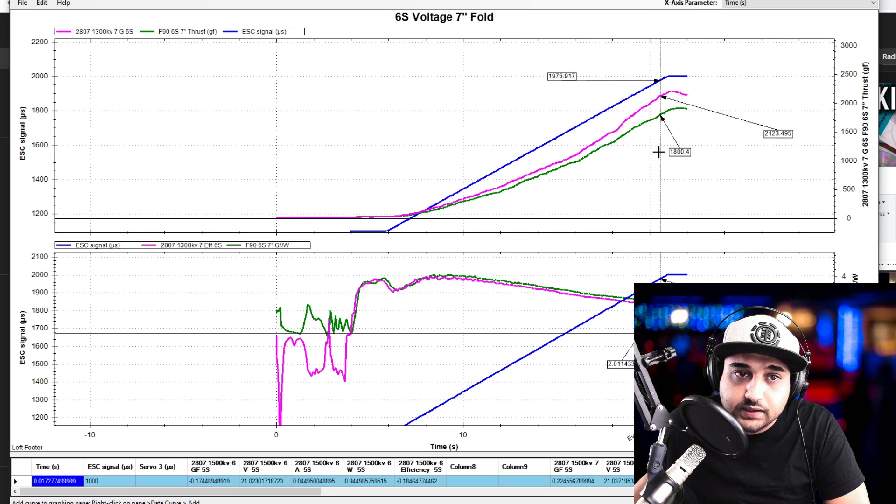
{"action": "scroll", "coordinate": [605, 166], "scroll_direction": "down", "scroll_amount": 1}
{"action": "left_click_drag", "start_coordinate": [580, 186], "coordinate": [605, 184]}
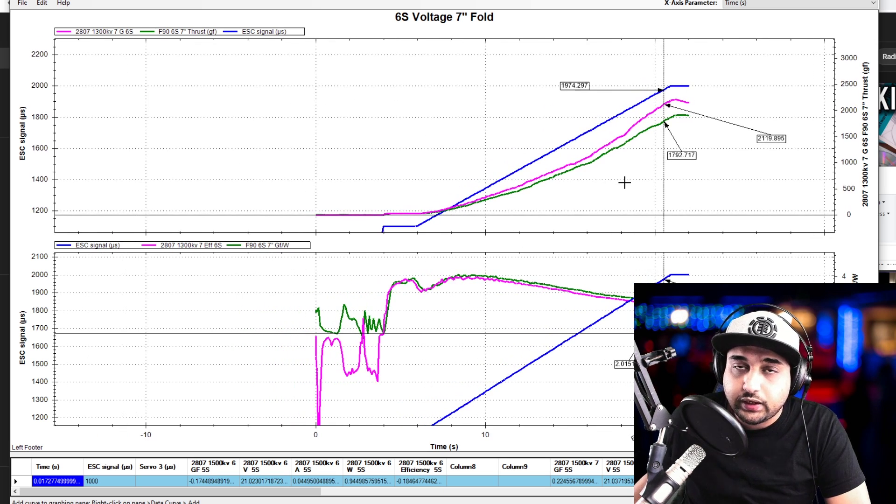
{"action": "left_click_drag", "start_coordinate": [667, 172], "coordinate": [591, 198]}
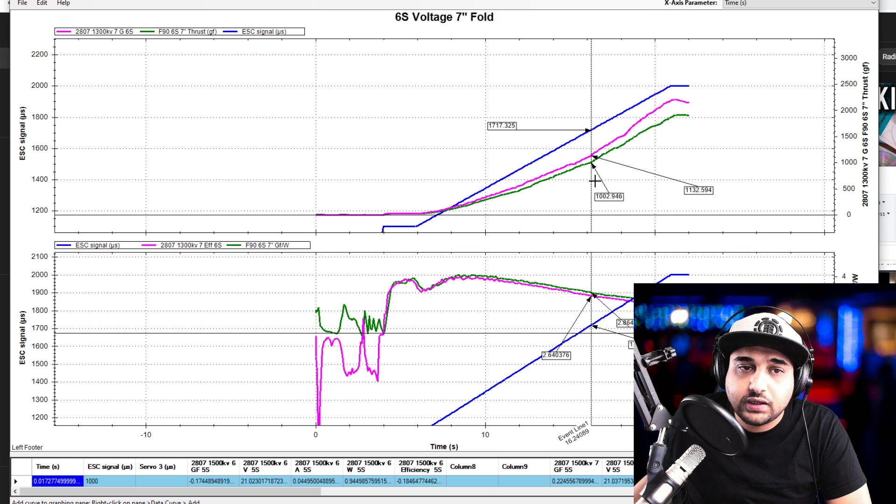
Move the event line to 18.41 s (1847.855 µs) and drag the 1407.065 thrust label off the curves
{"action": "mouse_move", "coordinate": [594, 190]}
{"action": "left_mouse_down"}
{"action": "mouse_move", "coordinate": [536, 180]}
{"action": "mouse_move", "coordinate": [648, 154]}
{"action": "mouse_move", "coordinate": [623, 153]}
{"action": "mouse_move", "coordinate": [679, 152]}
{"action": "mouse_move", "coordinate": [620, 155]}
{"action": "mouse_move", "coordinate": [666, 160]}
{"action": "mouse_move", "coordinate": [562, 173]}
{"action": "mouse_move", "coordinate": [482, 174]}
{"action": "mouse_move", "coordinate": [609, 170]}
{"action": "mouse_move", "coordinate": [668, 136]}
{"action": "left_mouse_up"}
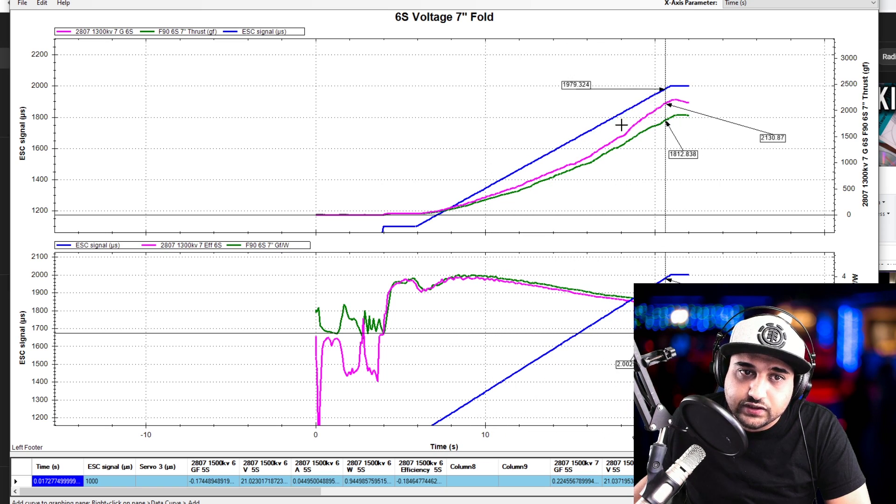
{"action": "left_click_drag", "start_coordinate": [689, 87], "coordinate": [628, 132]}
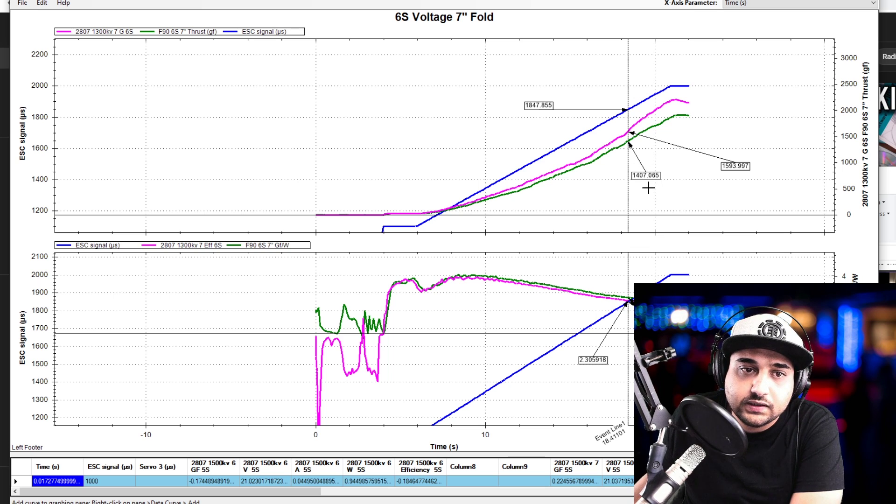
{"action": "left_click_drag", "start_coordinate": [645, 175], "coordinate": [664, 193]}
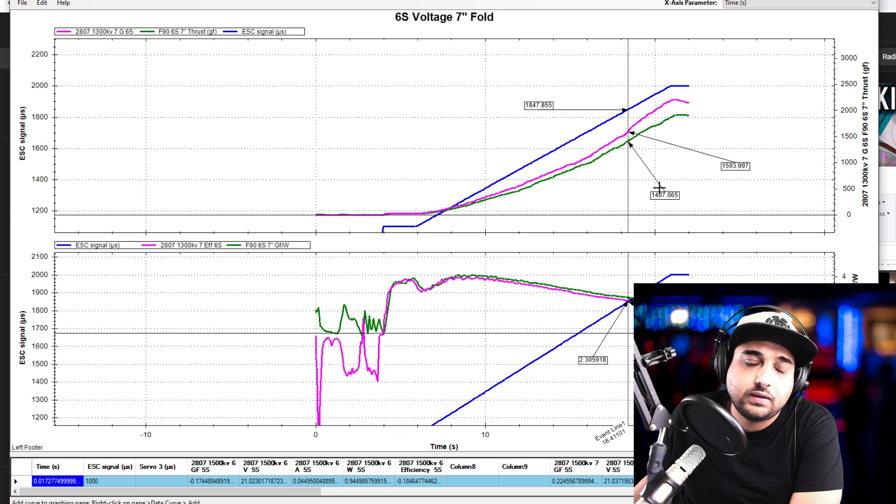
{"action": "left_click_drag", "start_coordinate": [688, 220], "coordinate": [595, 228]}
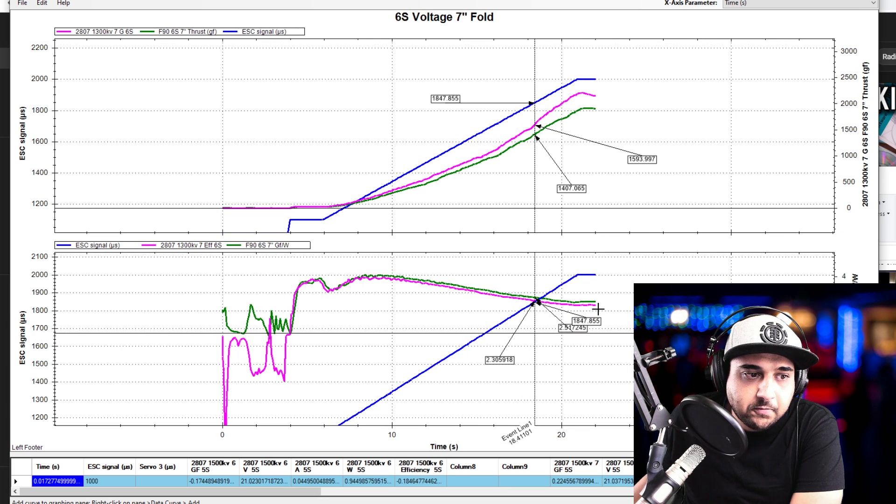